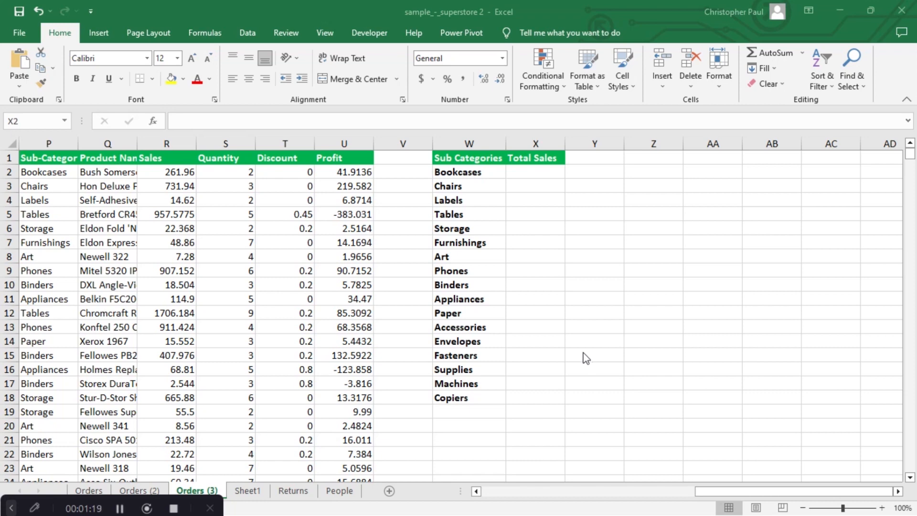
# Begin a SUMIF formula in X2 with the whole Sub-Category column as the absolute range $P:$P.
pyautogui.click(535, 173)
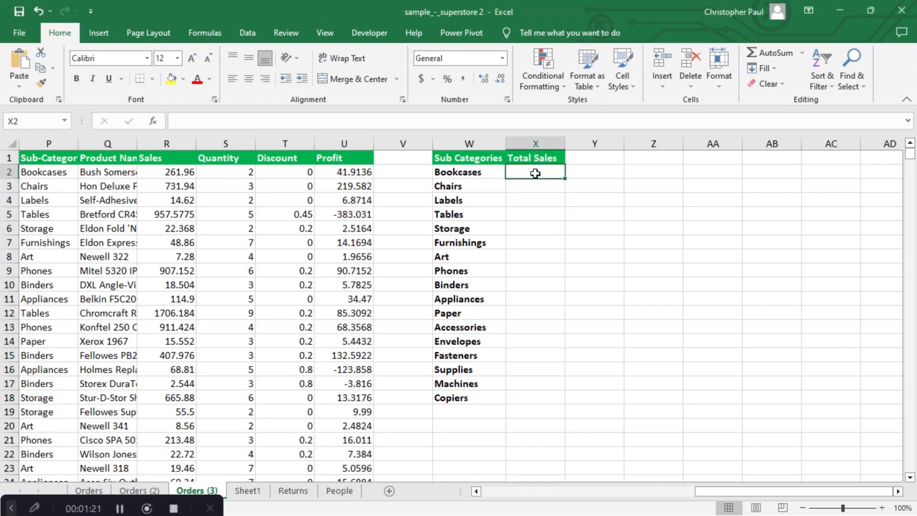
pyautogui.write('=sum')
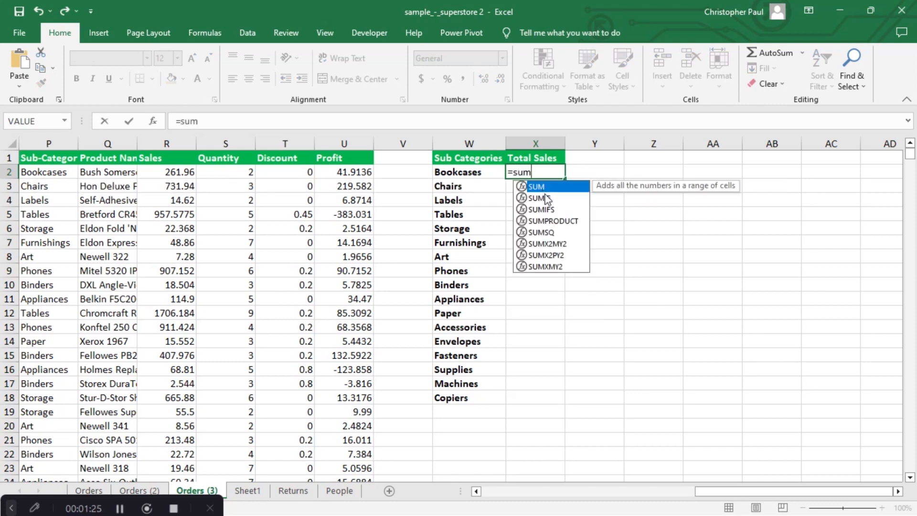
pyautogui.doubleClick(546, 199)
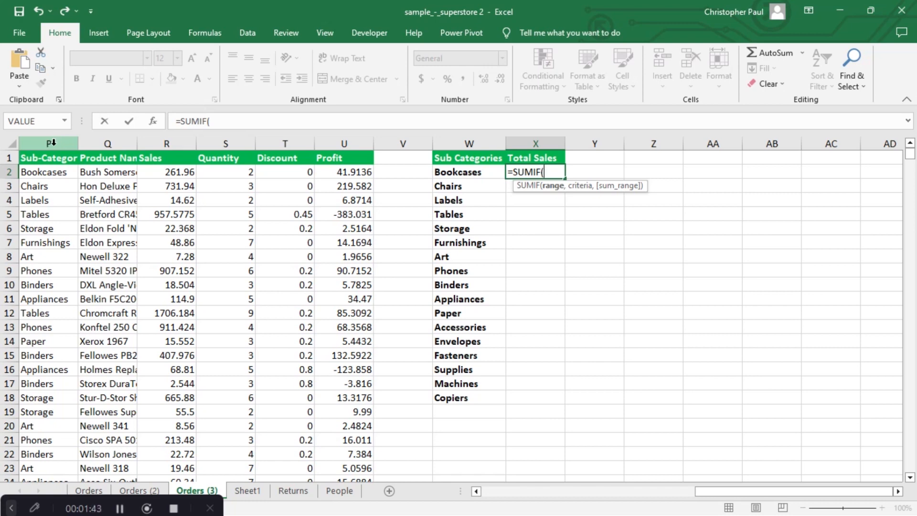
pyautogui.click(53, 142)
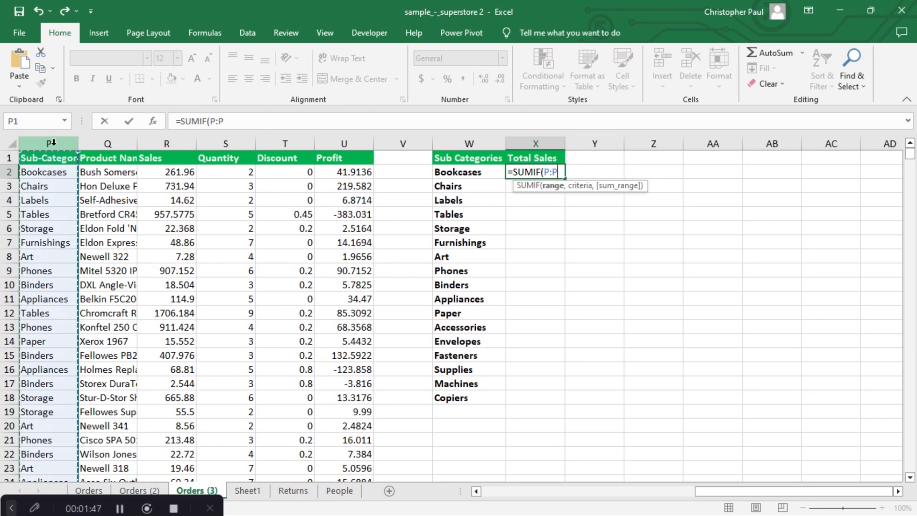
pyautogui.press('F4')
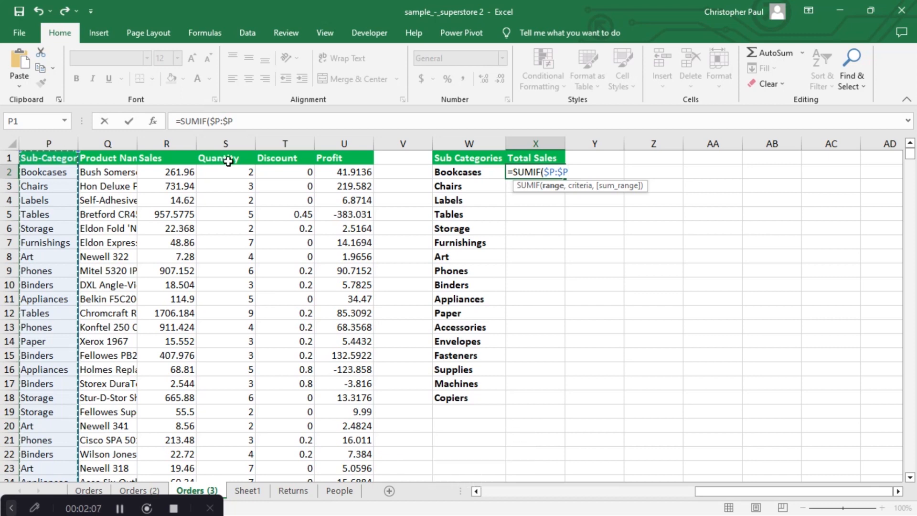
pyautogui.click(242, 121)
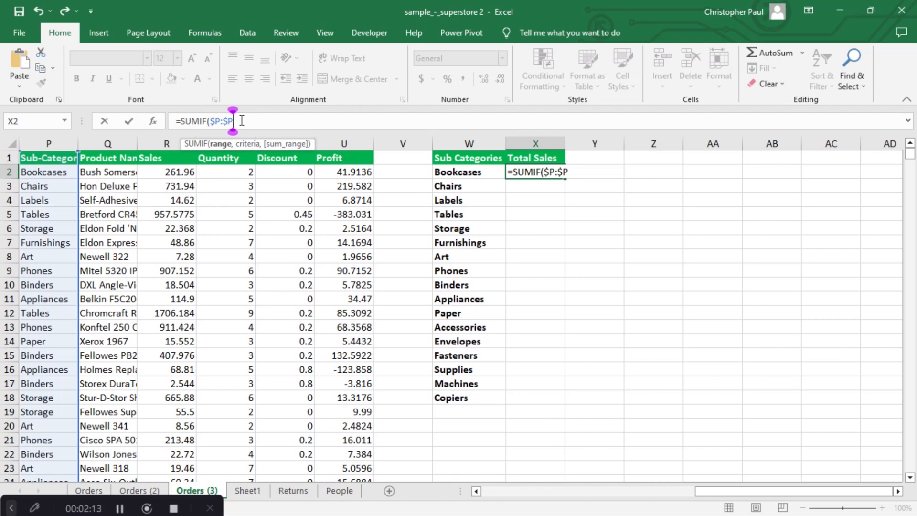
# Complete the SUMIF formula with W2 as the criteria and $R:$R as the sum range, and enter it.
pyautogui.write(',')
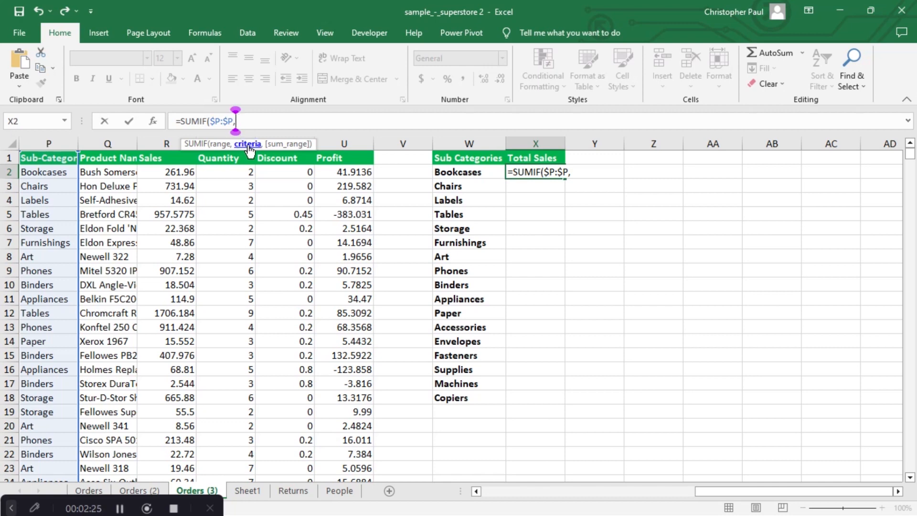
pyautogui.click(475, 174)
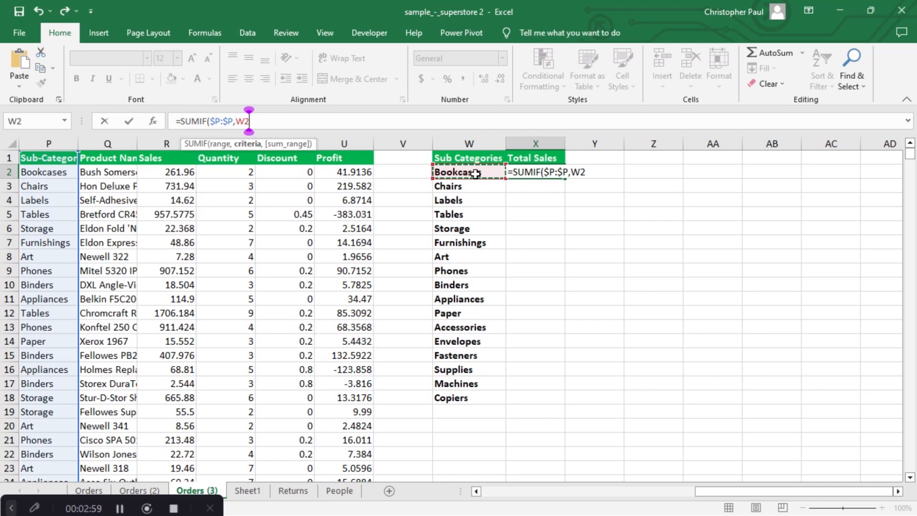
pyautogui.write(',')
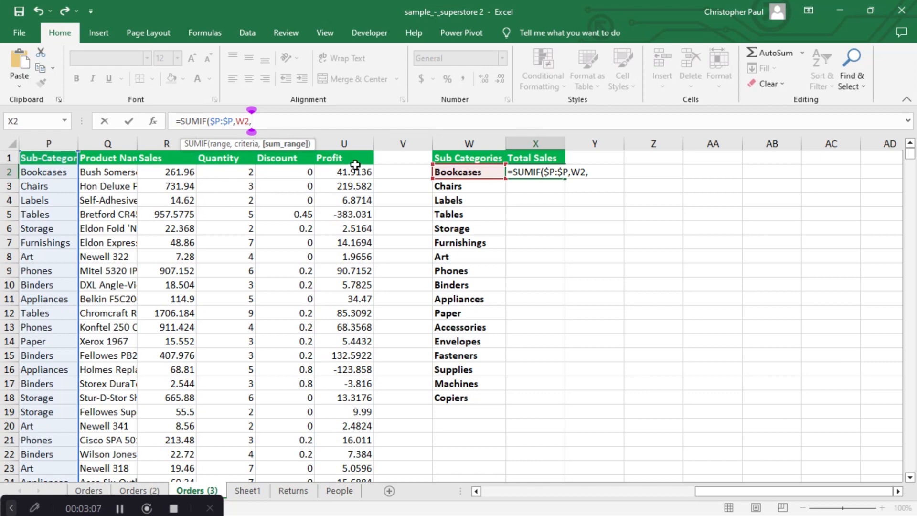
pyautogui.click(168, 146)
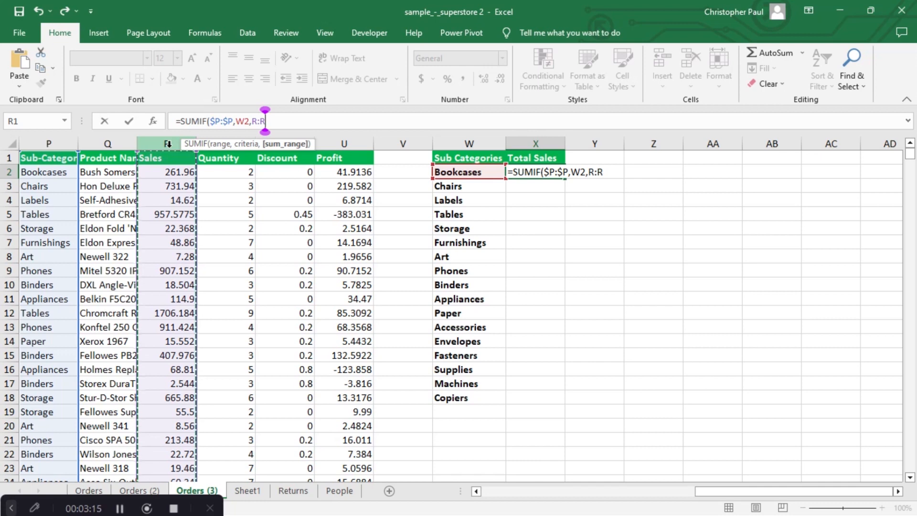
pyautogui.press('F4')
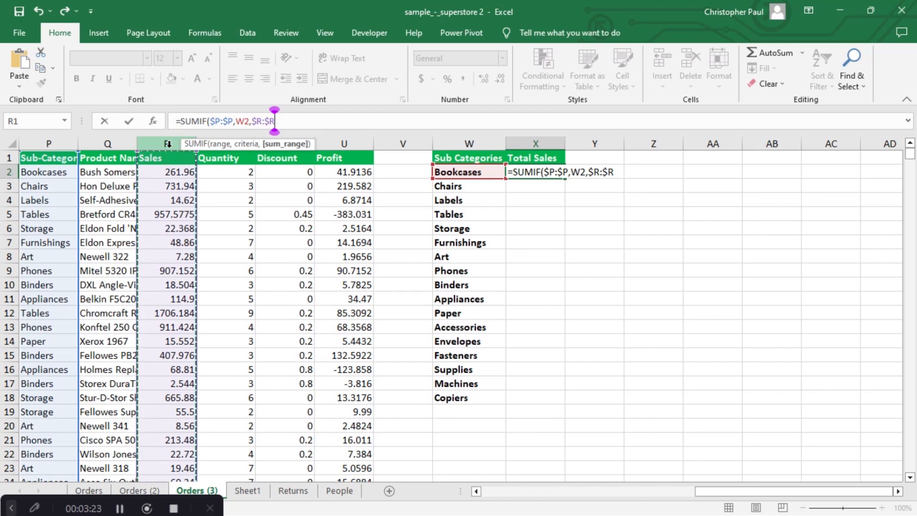
pyautogui.write(')')
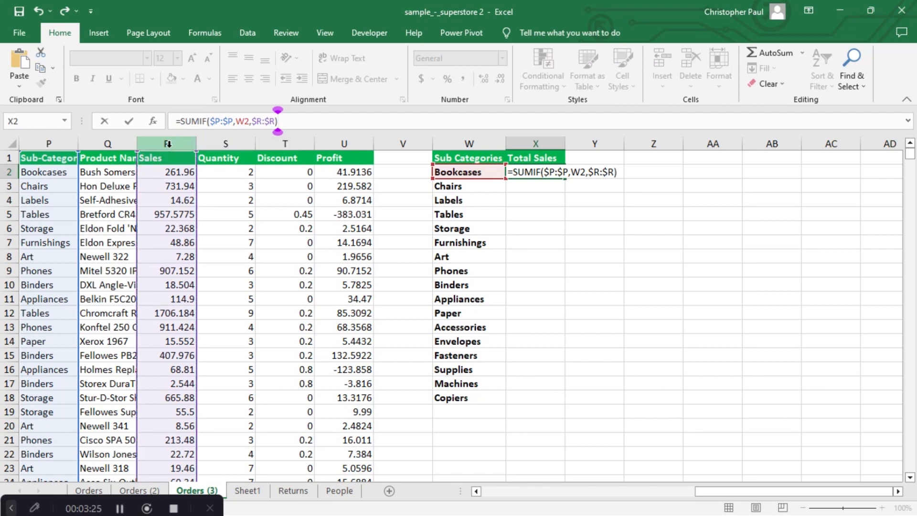
pyautogui.press('Return')
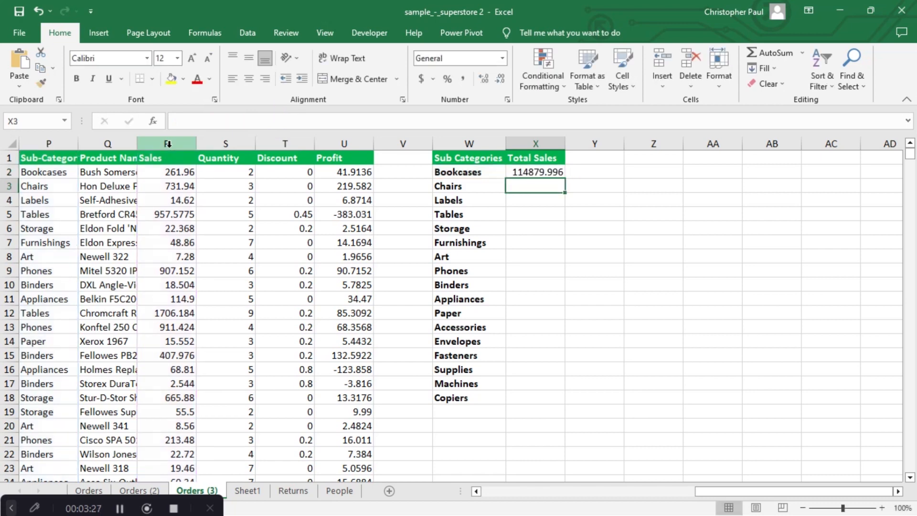
pyautogui.click(539, 174)
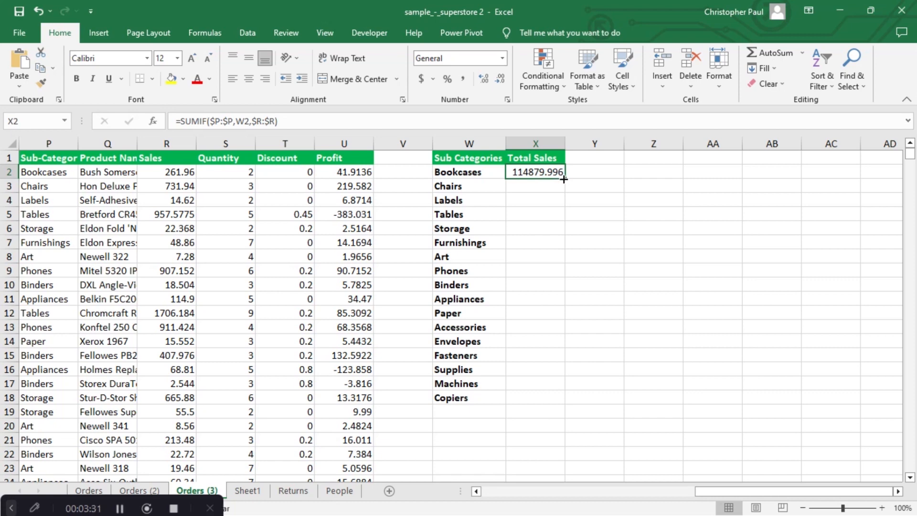
pyautogui.doubleClick(564, 179)
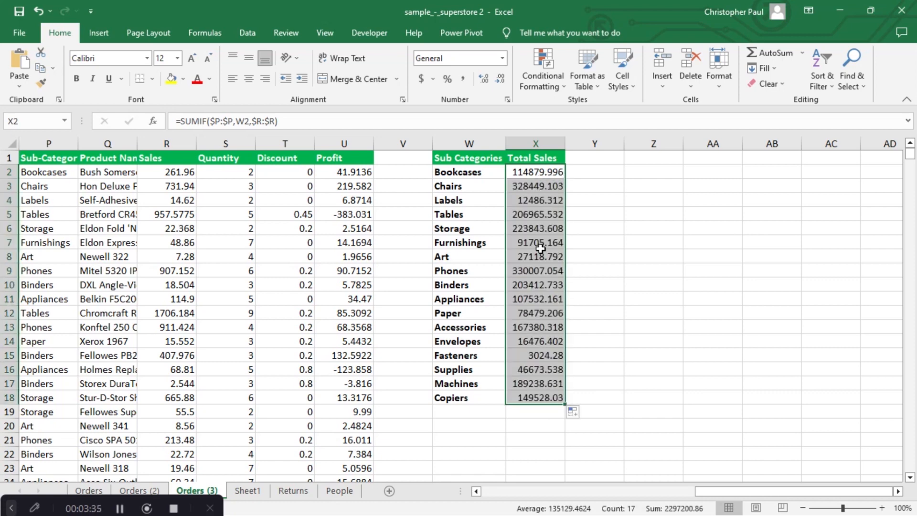
pyautogui.hotkey('ctrl', 'z')
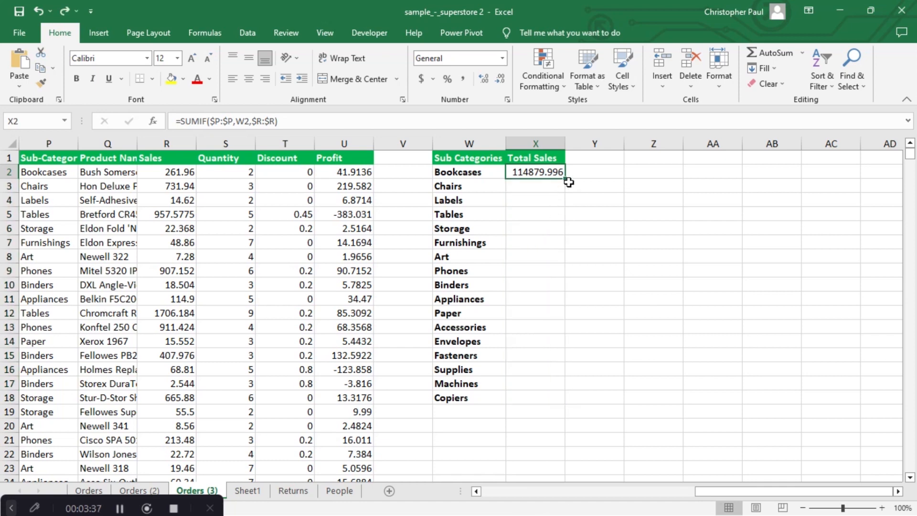
pyautogui.moveTo(568, 181); pyautogui.dragTo(569, 402)
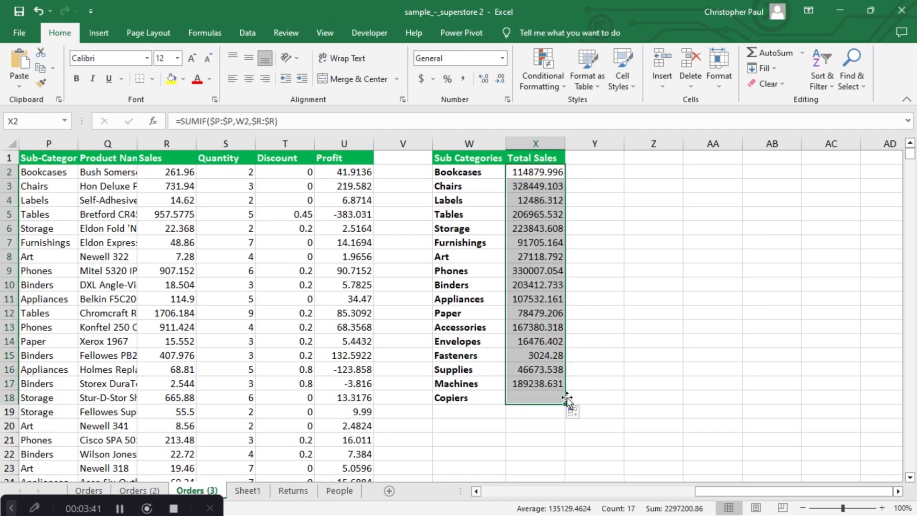
pyautogui.hotkey('ctrl', 'z')
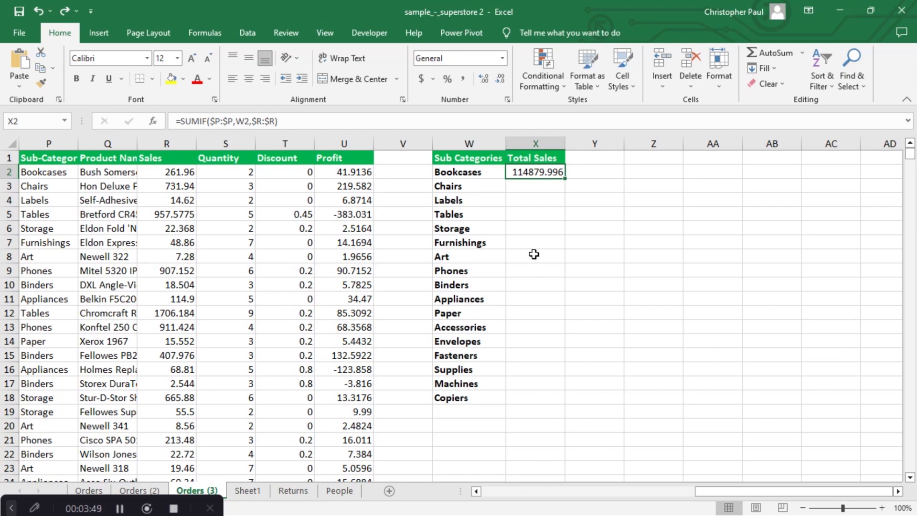
# Fill the Total Sales formula from X2 down through X18 for all the listed sub-categories.
pyautogui.doubleClick(566, 177)
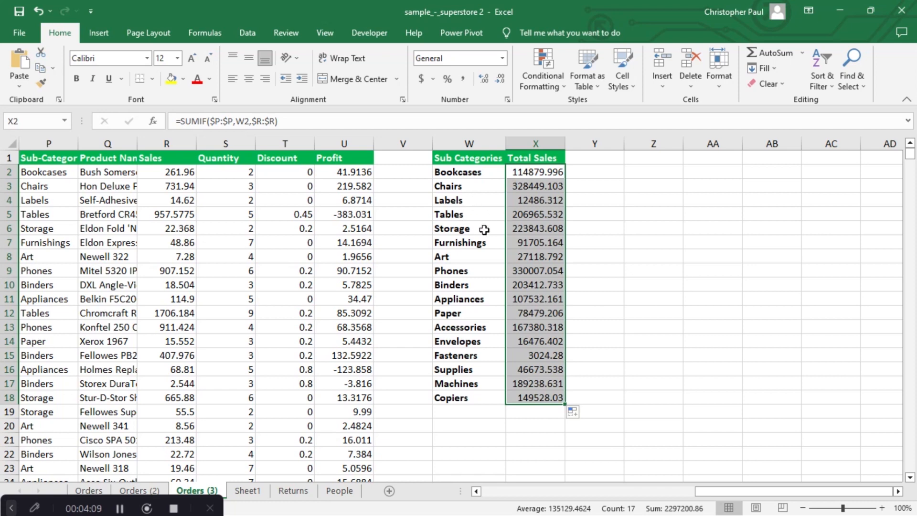
pyautogui.click(589, 262)
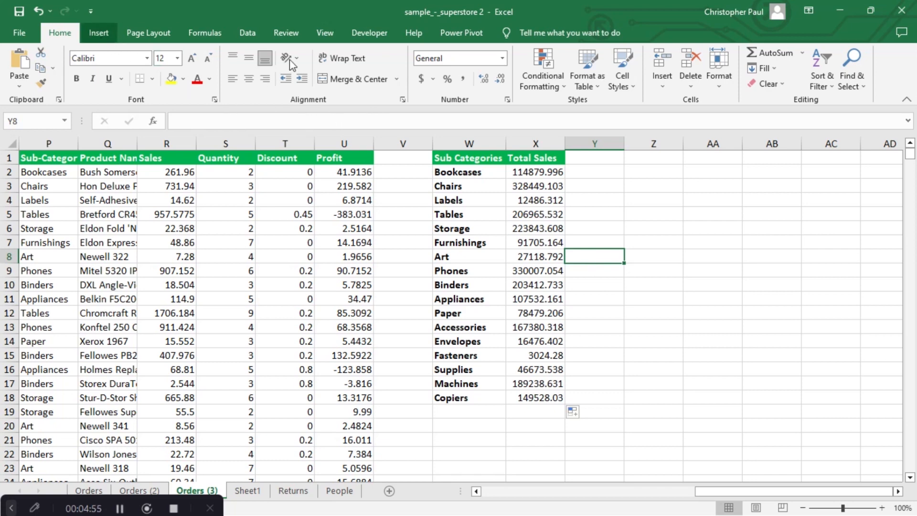
# Select the summary table W1:X18 with its headers and open the recommended charts for it.
pyautogui.click(98, 32)
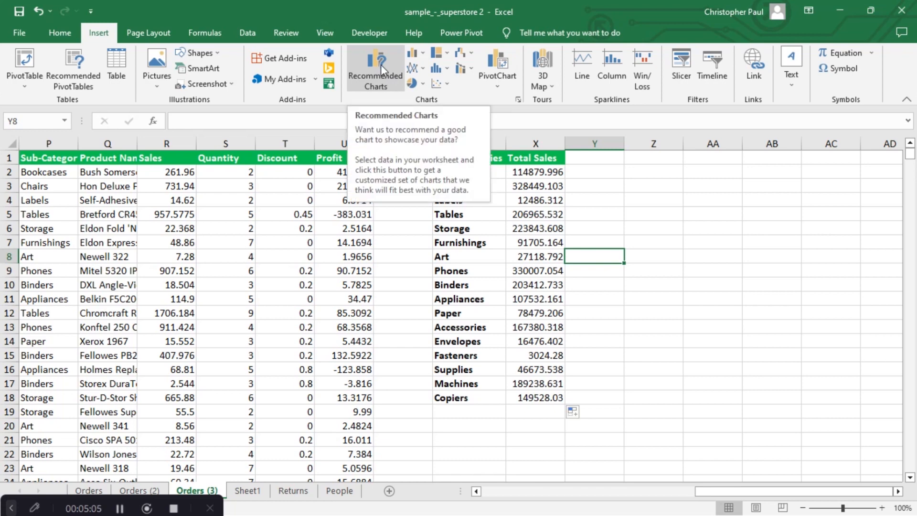
pyautogui.click(597, 170)
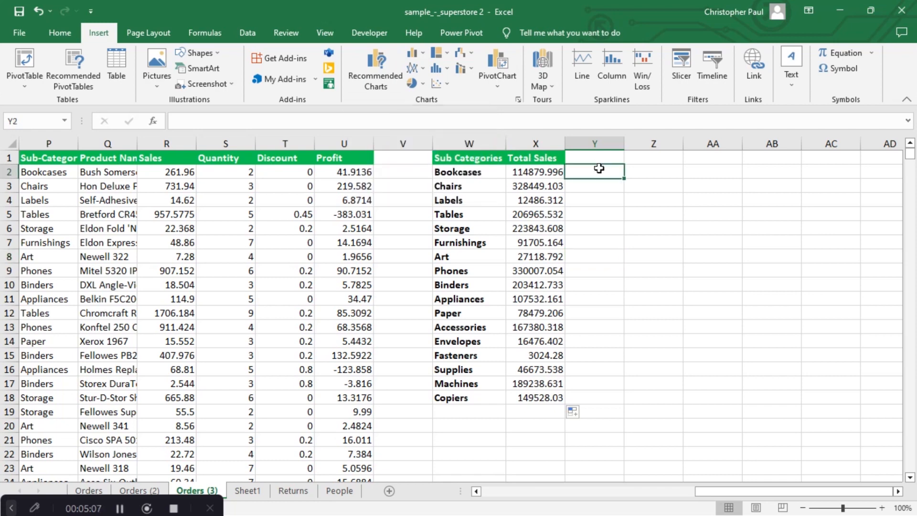
pyautogui.moveTo(466, 157); pyautogui.dragTo(535, 395)
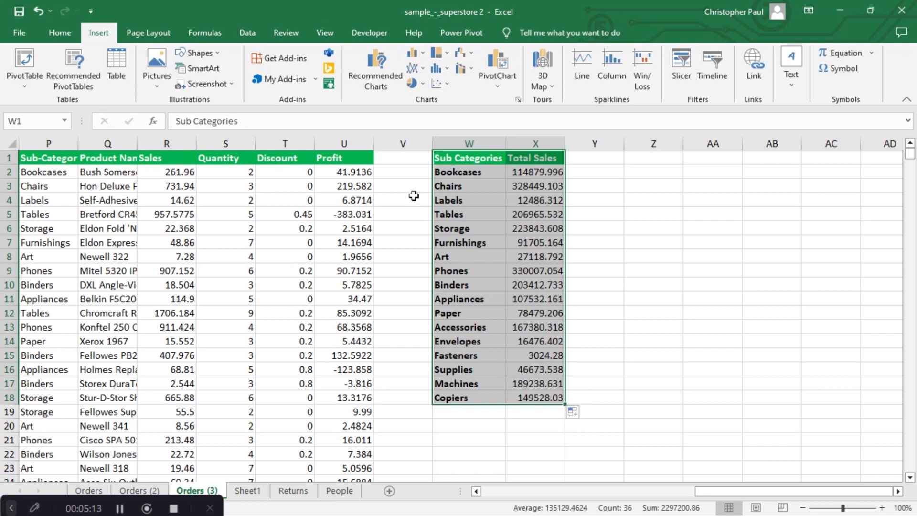
pyautogui.click(386, 73)
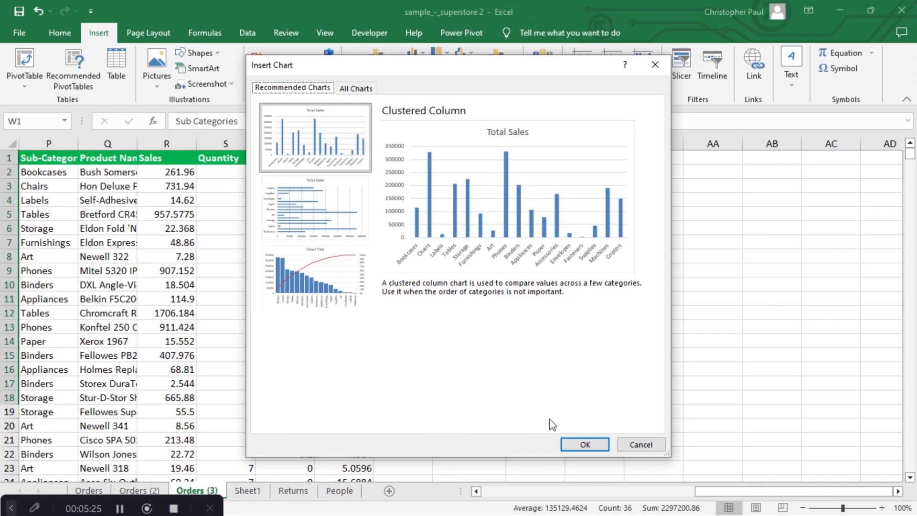
# Preview the recommended Clustered Bar, Pareto and Clustered Column charts and look through the list of all chart types.
pyautogui.click(332, 228)
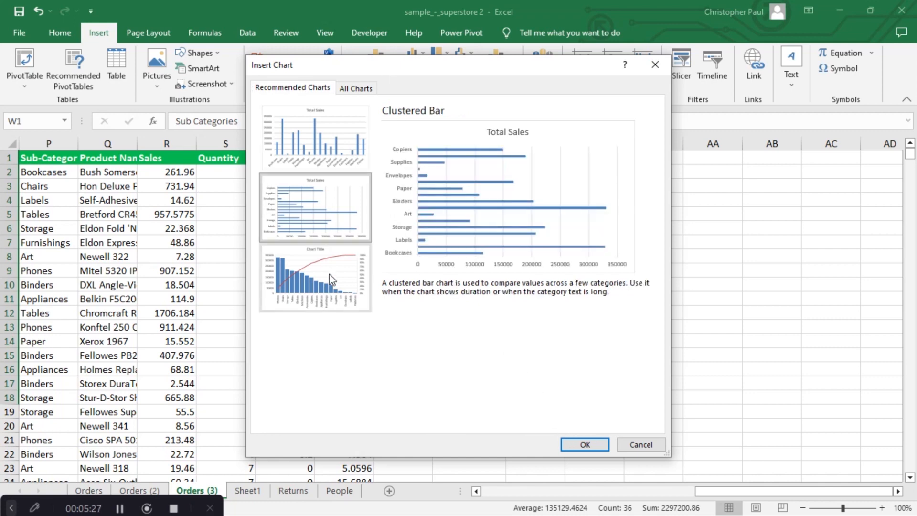
pyautogui.click(332, 288)
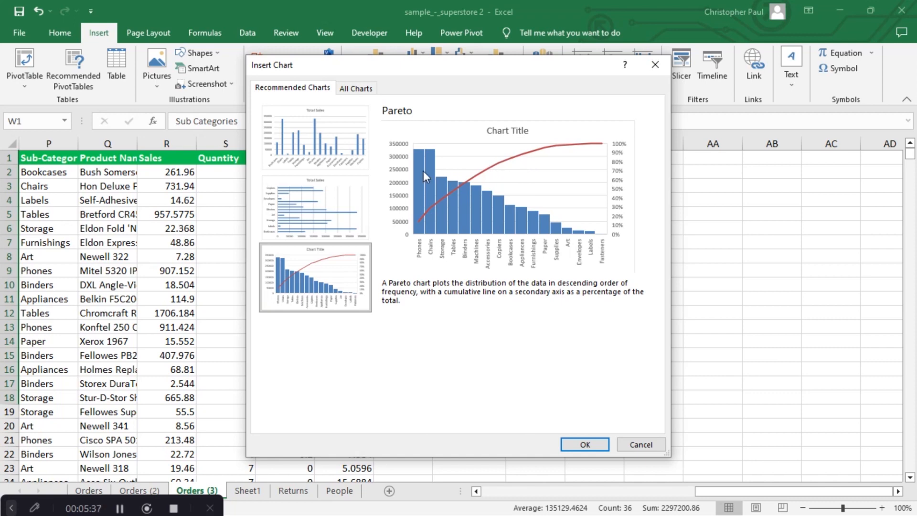
pyautogui.click(328, 216)
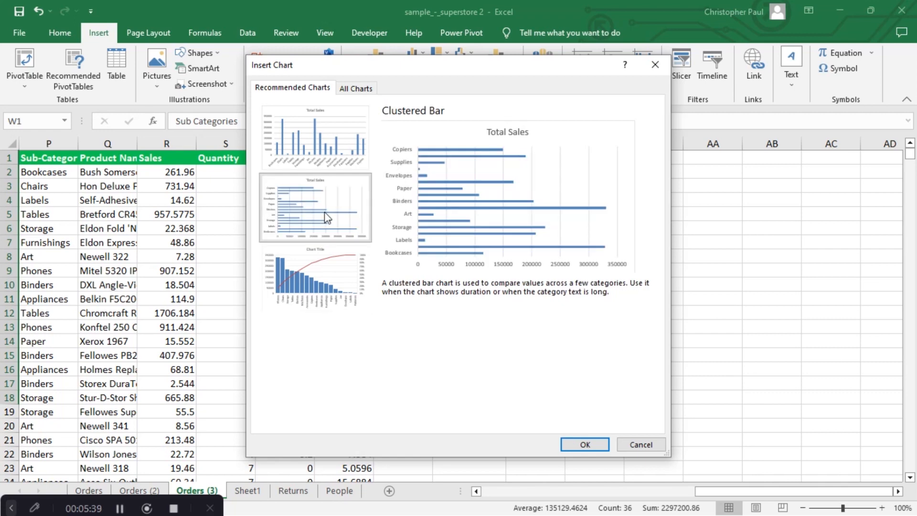
pyautogui.click(329, 150)
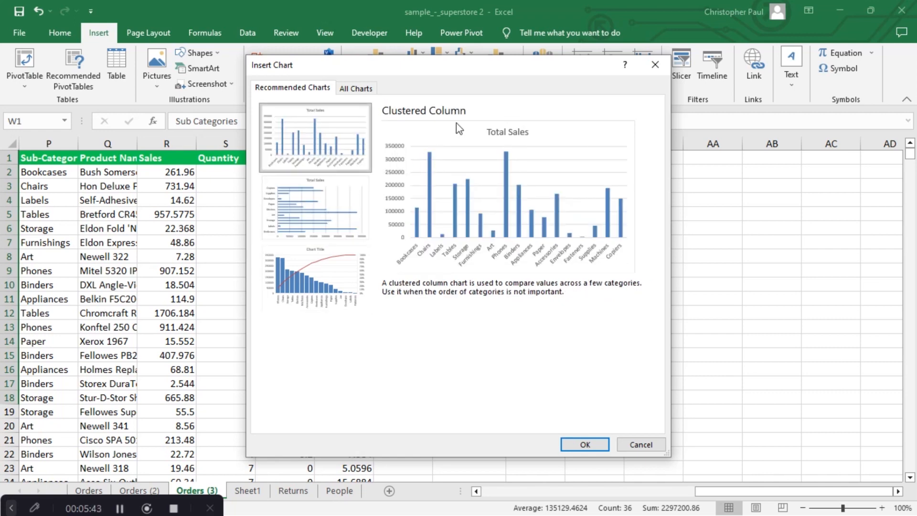
pyautogui.click(329, 210)
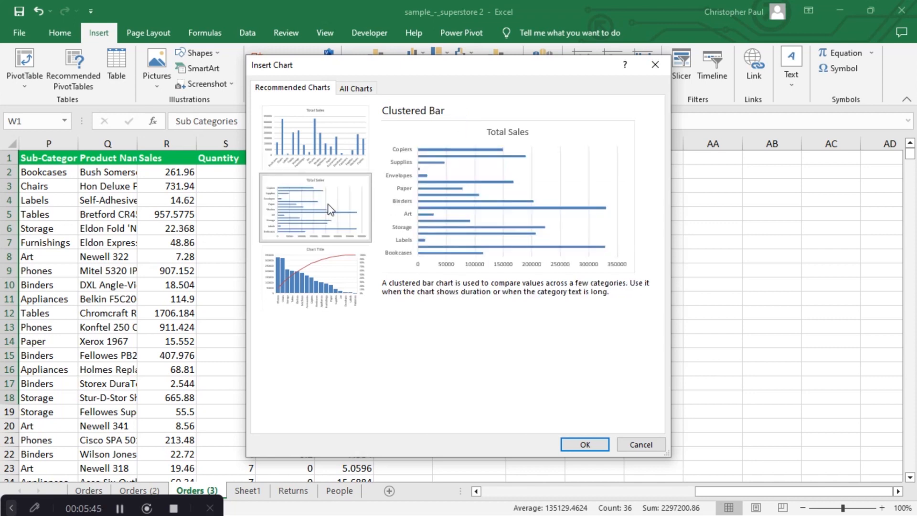
pyautogui.click(312, 267)
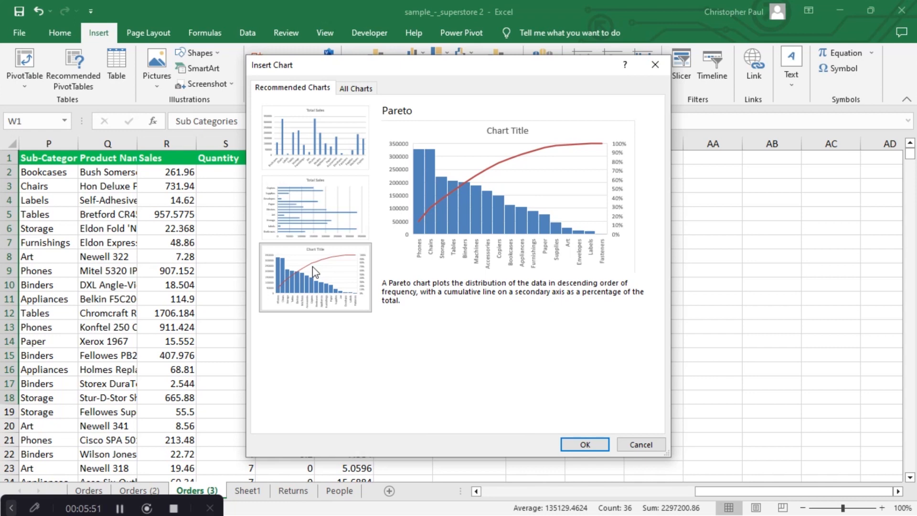
pyautogui.click(352, 91)
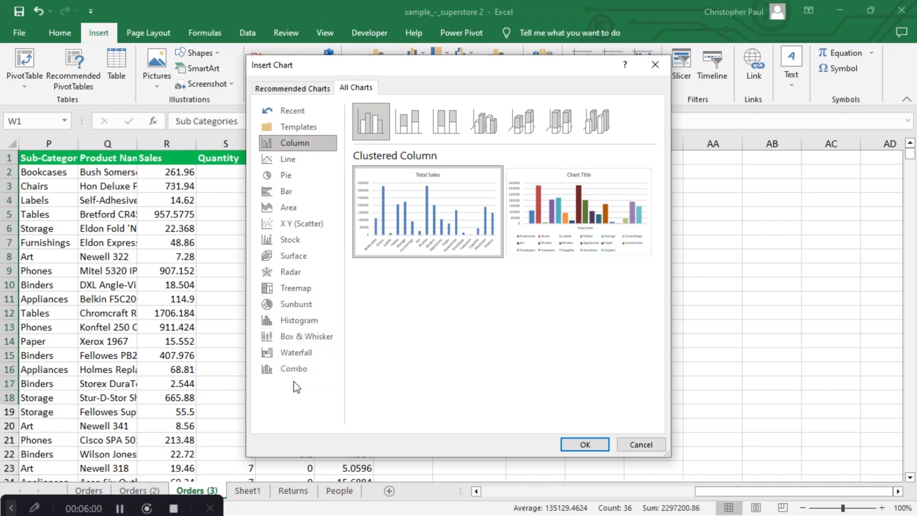
pyautogui.click(292, 87)
# Insert the Clustered Column chart of Total Sales and move it toward the empty columns beside the sub-category table.
pyautogui.click(299, 122)
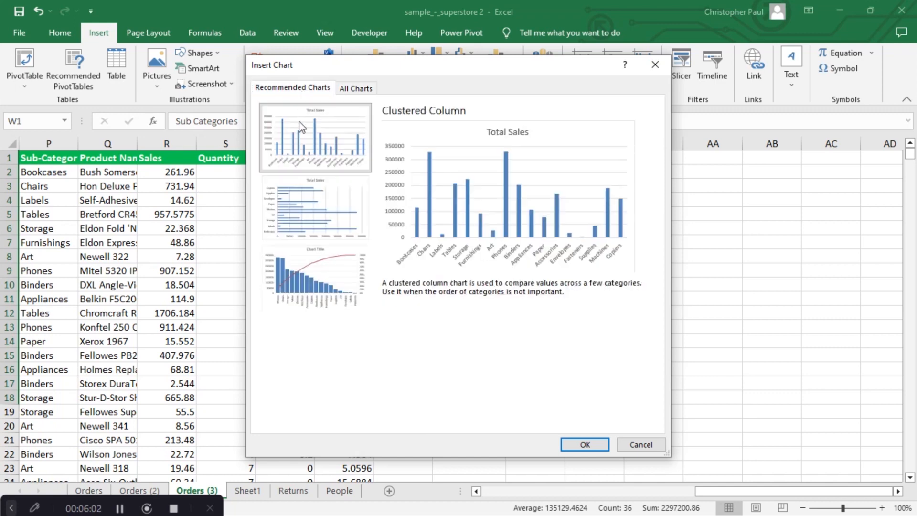
pyautogui.click(571, 447)
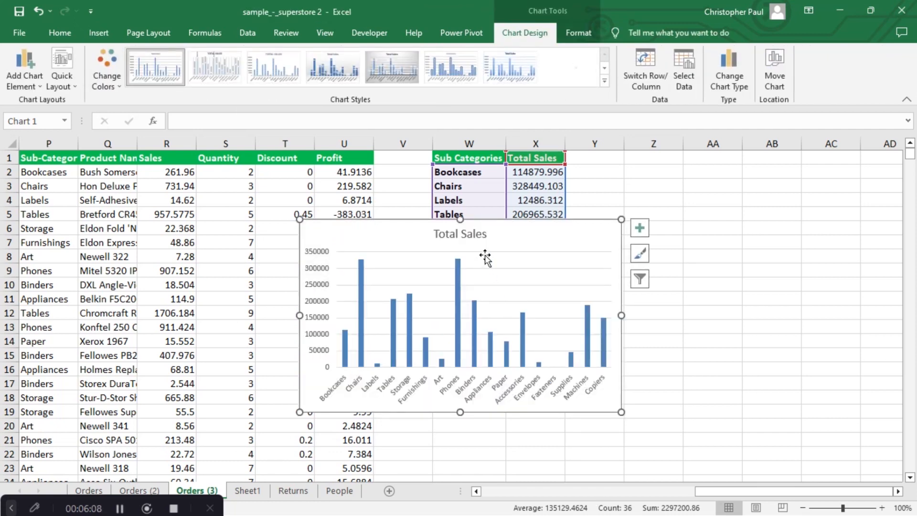
pyautogui.moveTo(497, 237); pyautogui.dragTo(752, 202)
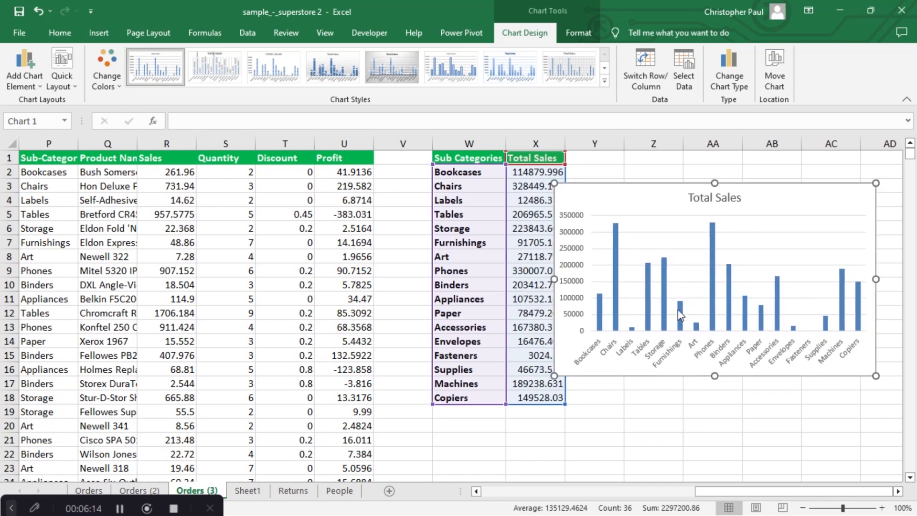